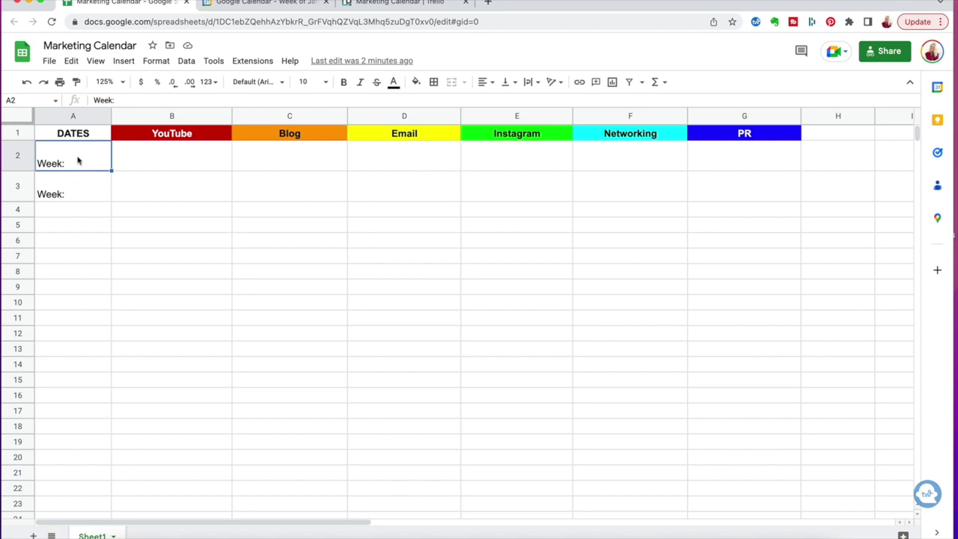
# Step: Select week-one cells B2, D2, E2 and F2, then switch to the Google Calendar tab
pyautogui.click(171, 157)
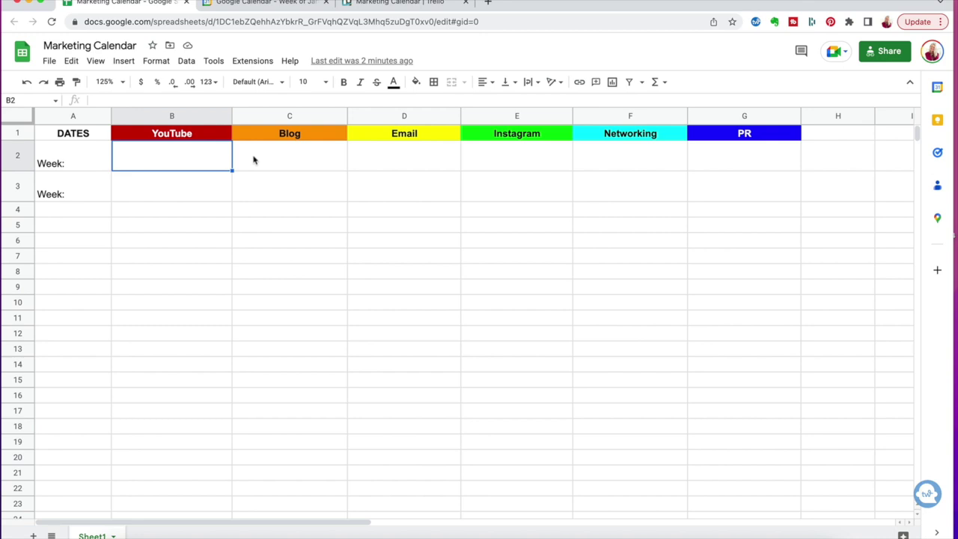
pyautogui.click(378, 164)
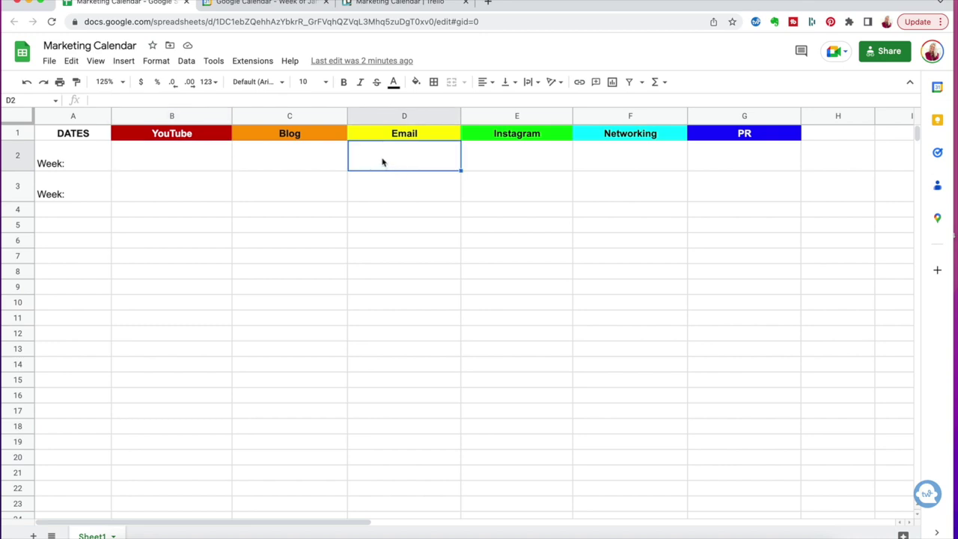
pyautogui.click(494, 163)
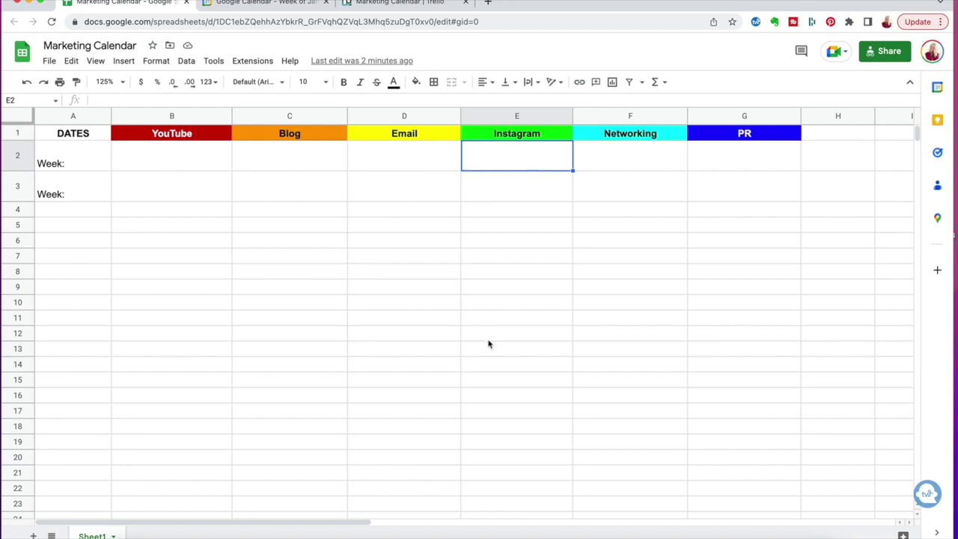
pyautogui.click(608, 165)
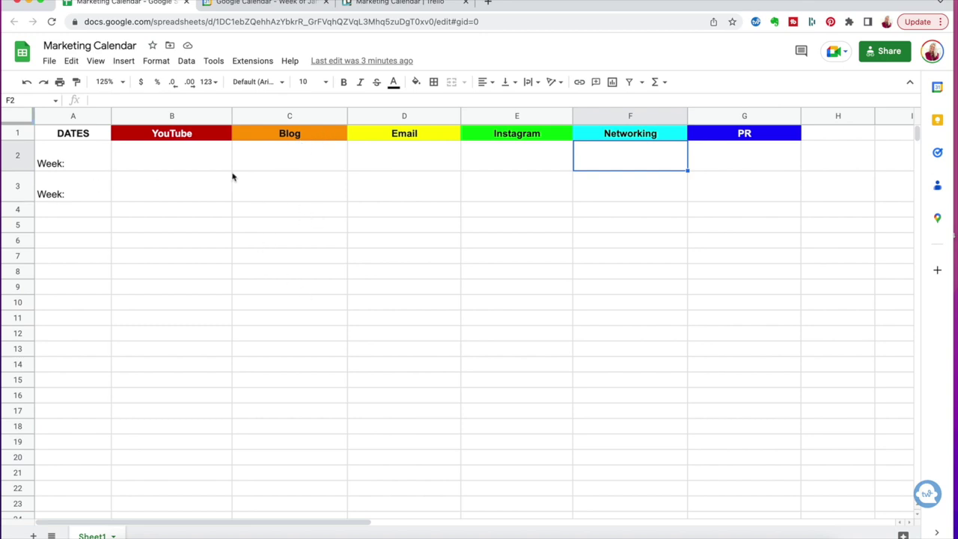
pyautogui.click(252, 3)
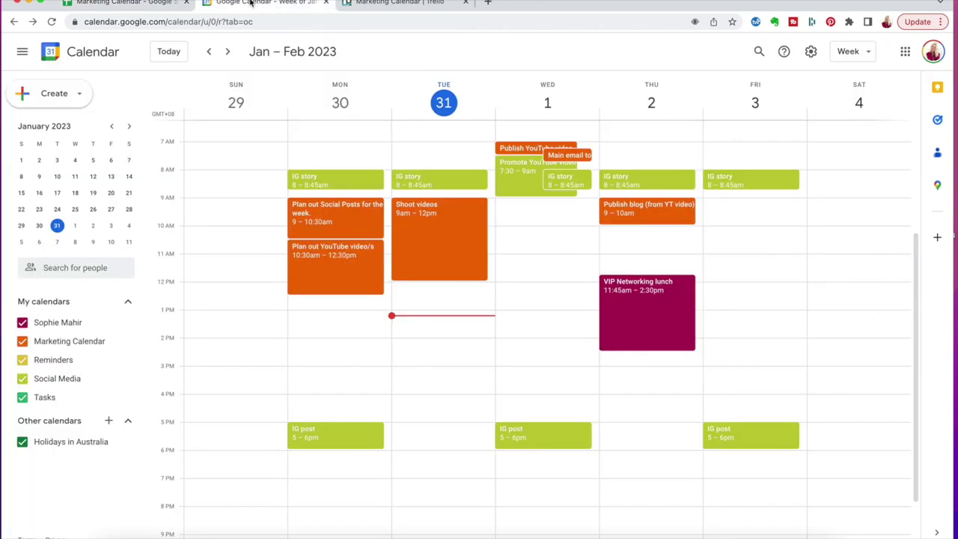
# Step: Review the Jan 29 – Feb 4 calendar week, then go back to the Marketing Calendar sheet
pyautogui.moveTo(512, 2); pyautogui.dragTo(502, 2)
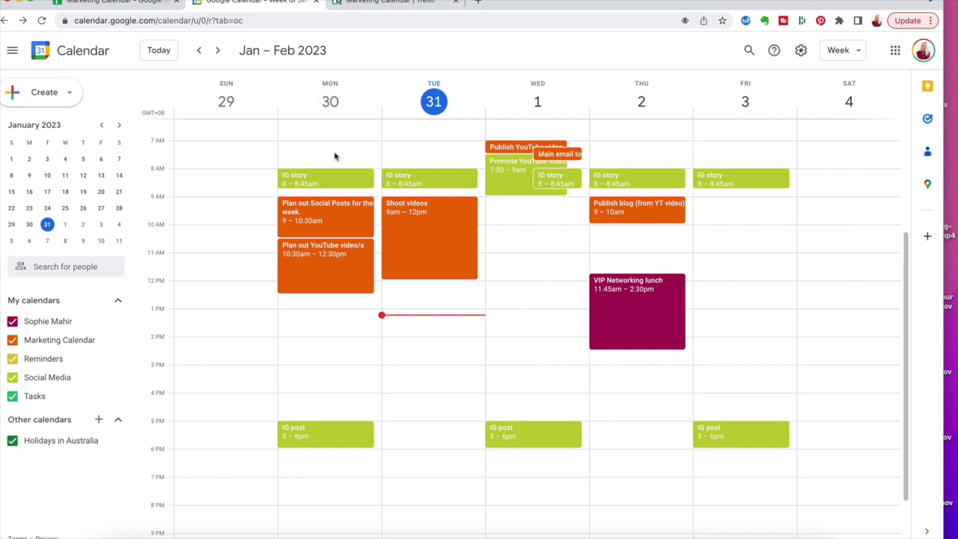
pyautogui.click(117, 1)
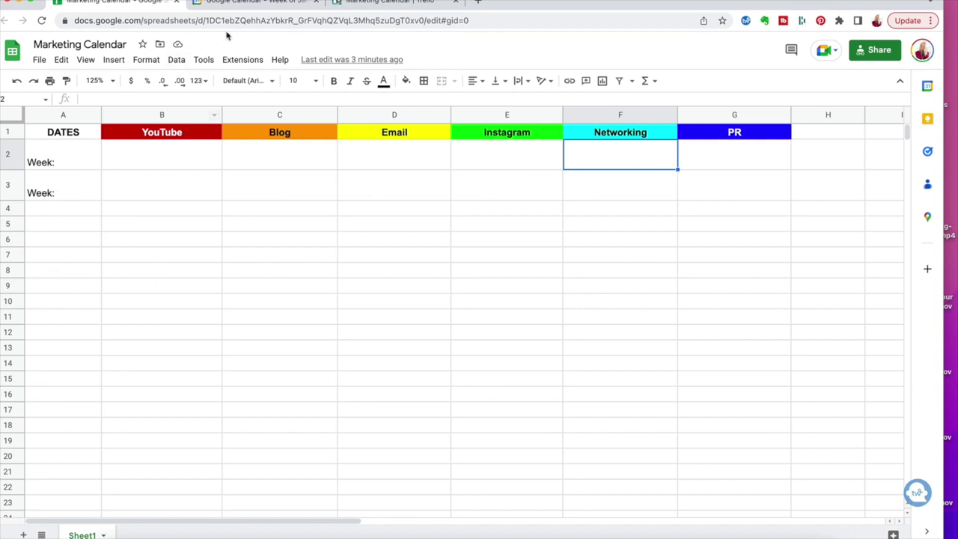
# Step: Bring the Google Calendar Jan 29 – Feb 4, 2023 week view back up
pyautogui.click(244, 5)
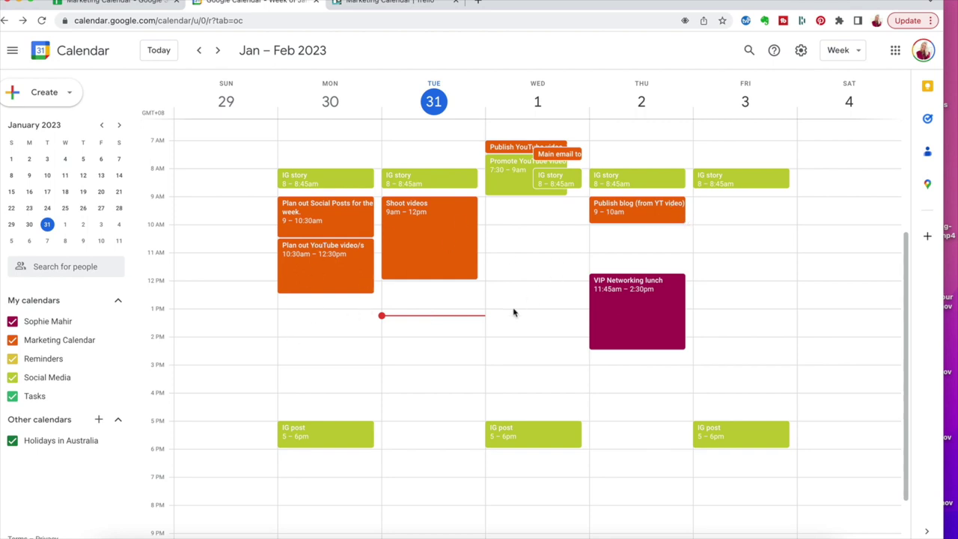
# Step: Switch to the Trello Marketing Calendar board
pyautogui.click(387, 4)
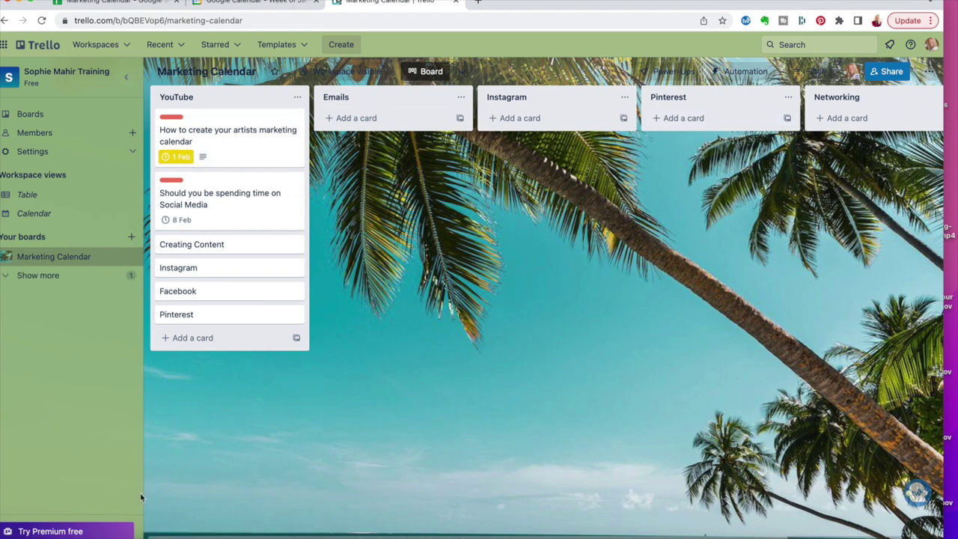
# Step: Add a 'Subject line:' card to the Emails list and open its card details
pyautogui.click(347, 120)
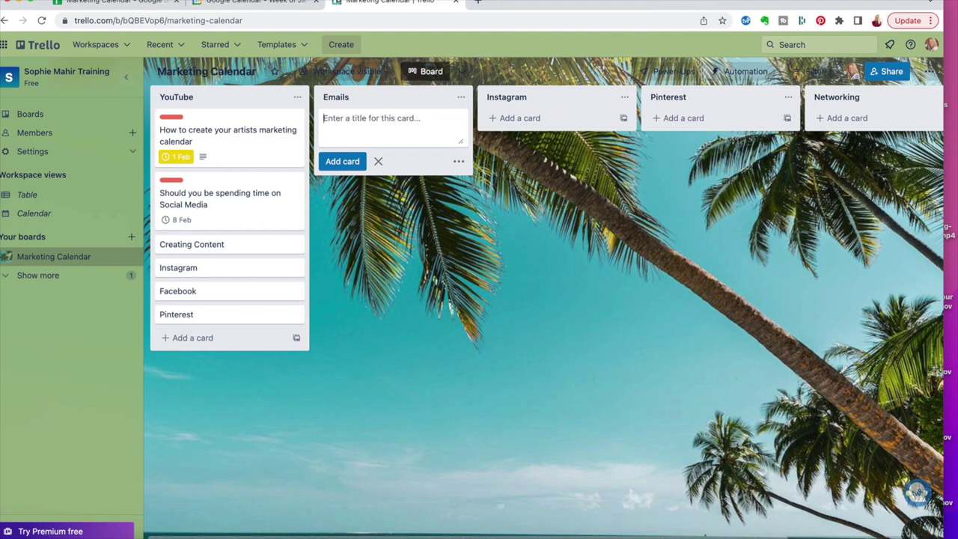
pyautogui.write('Subject ')
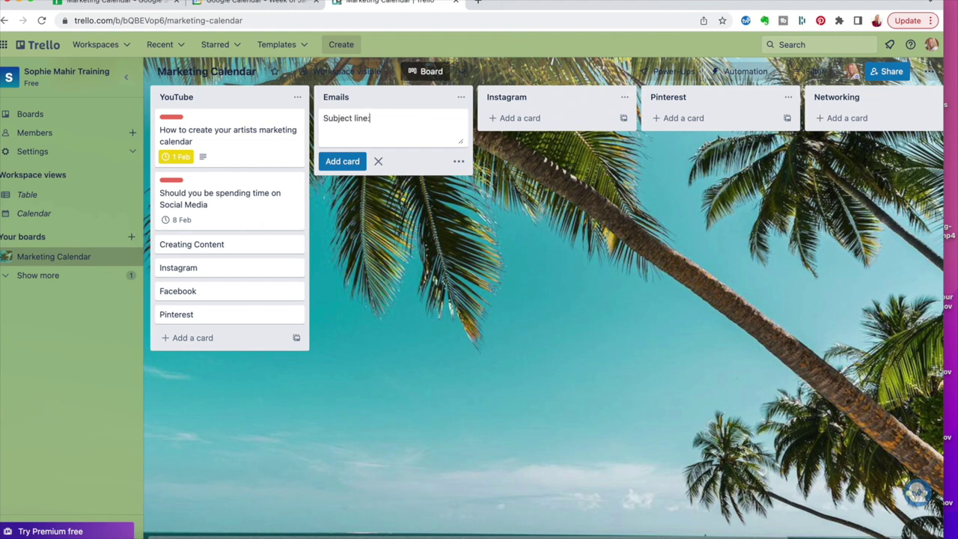
pyautogui.write('line:')
pyautogui.click(343, 161)
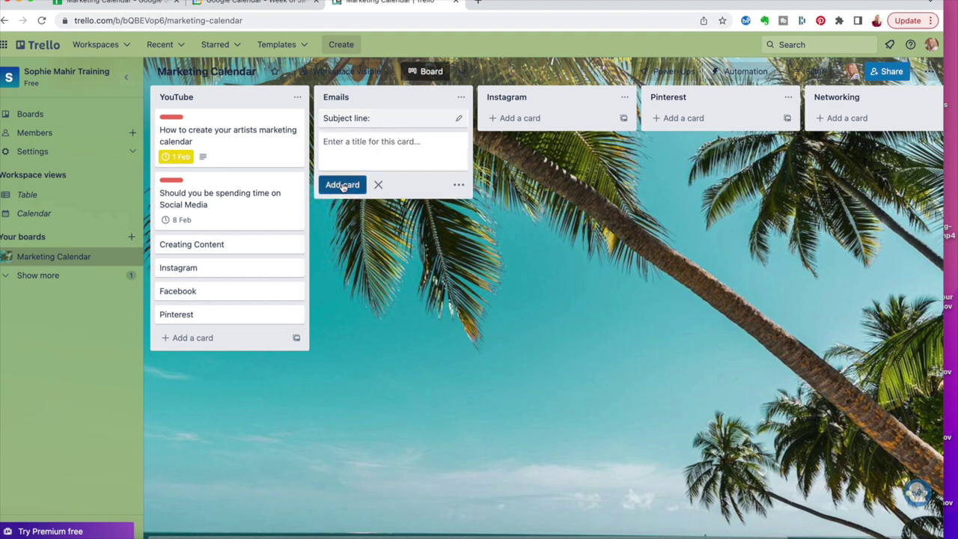
pyautogui.click(459, 122)
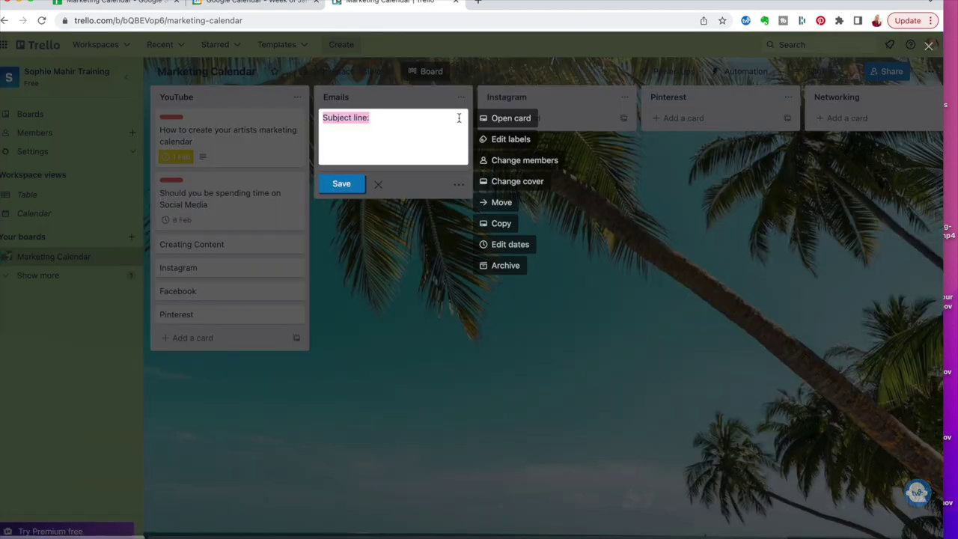
pyautogui.click(501, 122)
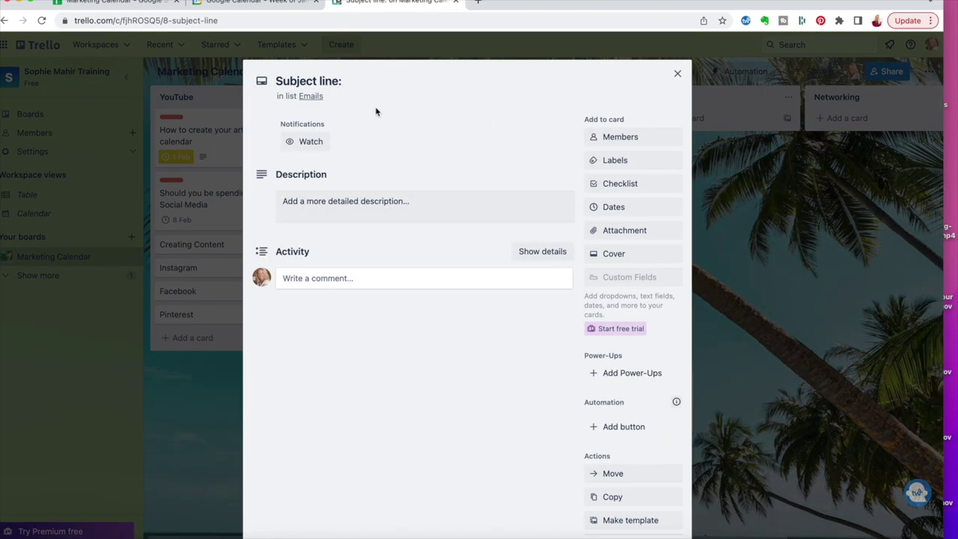
# Step: Extend the card title to 'Subject line: dvb ksehgoewhgoiew'
pyautogui.click(344, 81)
pyautogui.write('dvb ksehgoewhgoiew')
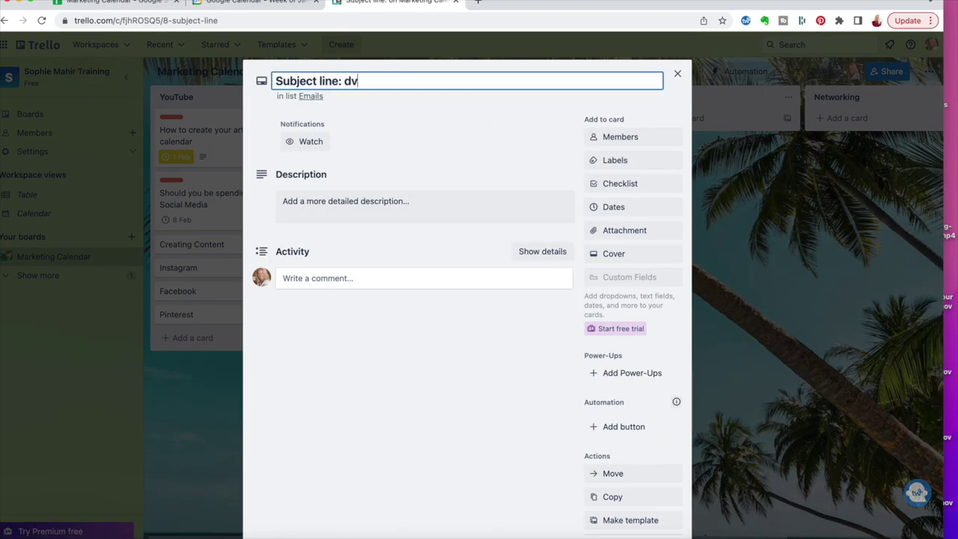
pyautogui.click(288, 200)
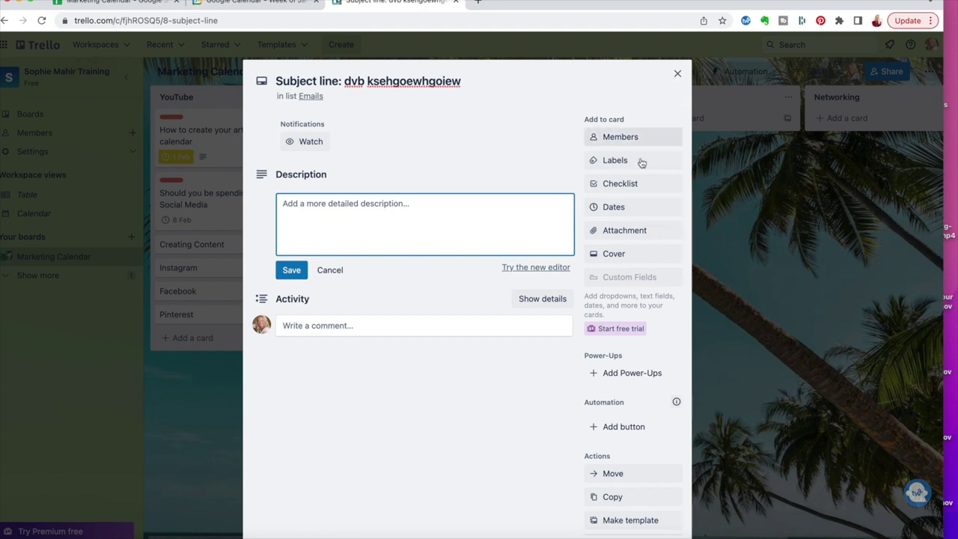
# Step: Give the card a 2 February 2023 due date and close the card details
pyautogui.click(619, 212)
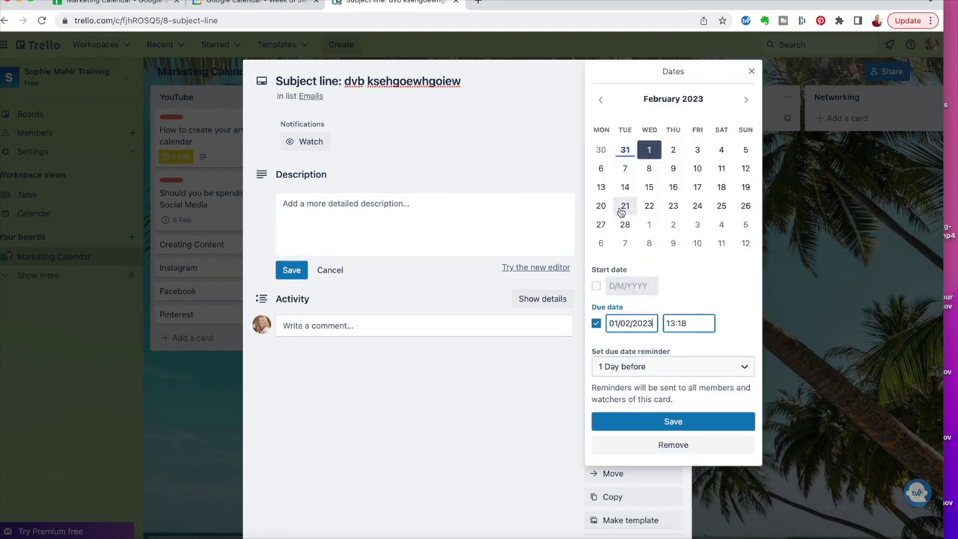
pyautogui.click(673, 150)
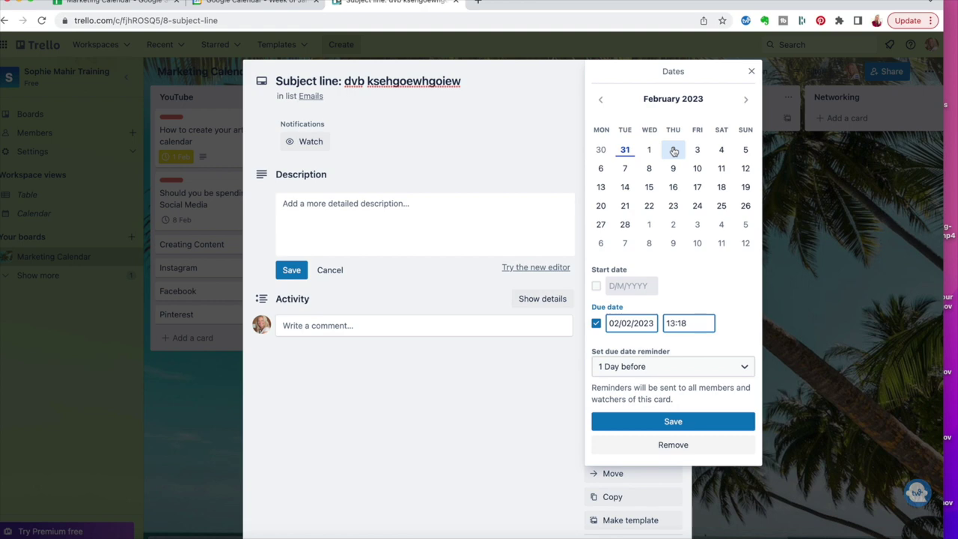
pyautogui.click(675, 423)
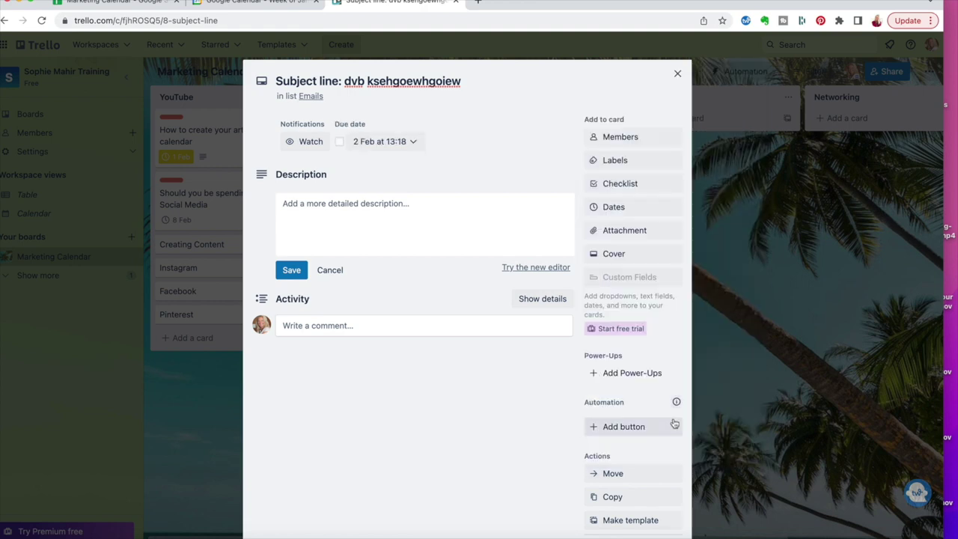
pyautogui.click(678, 75)
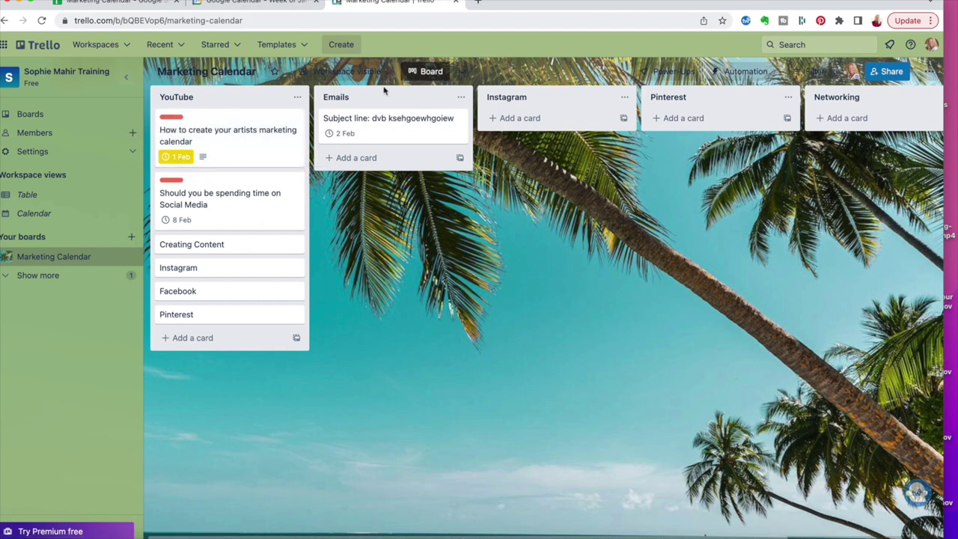
# Step: Cancel a new Emails card and bring up the Social Media Marketing Calendar note
pyautogui.click(359, 158)
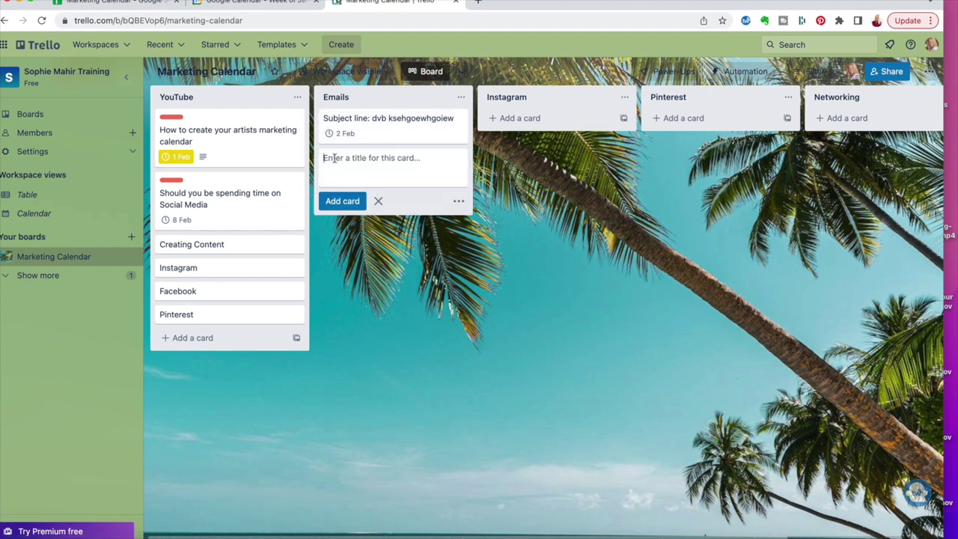
pyautogui.click(504, 220)
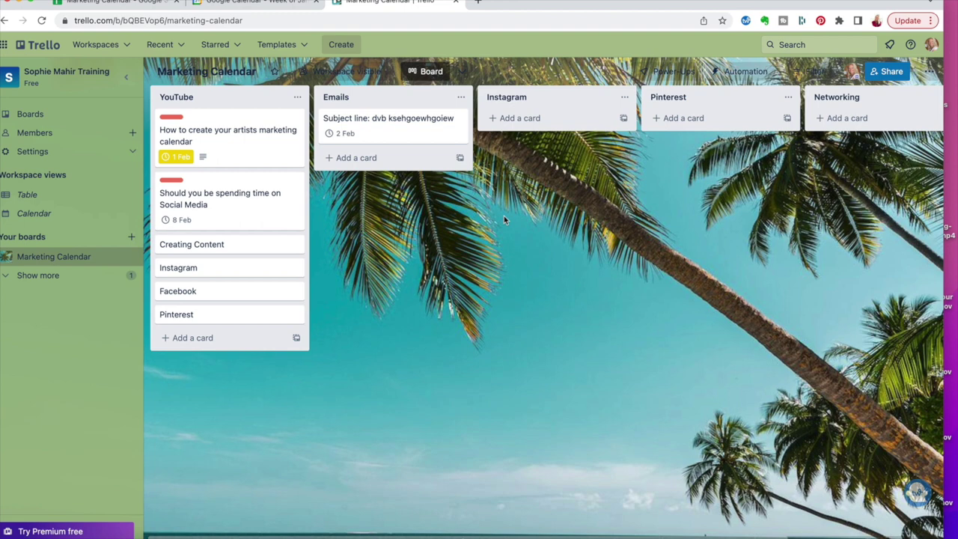
pyautogui.press('super+Tab')
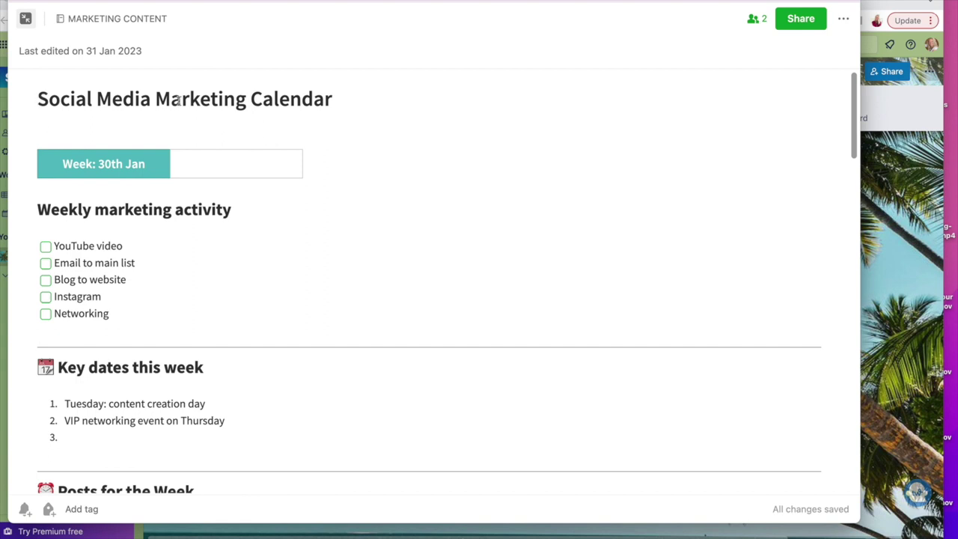
pyautogui.scroll(-1, 333, 246)
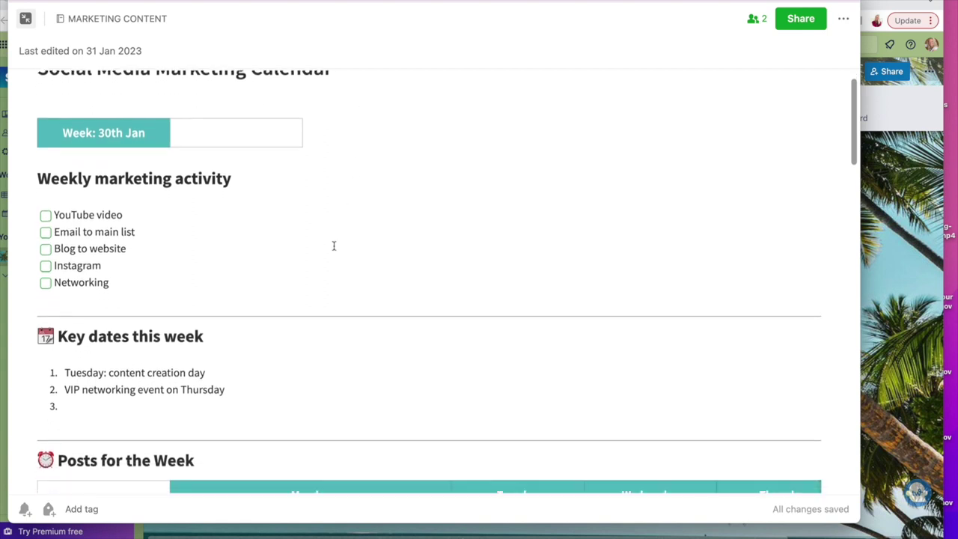
pyautogui.scroll(1, 334, 247)
pyautogui.scroll(-2, 348, 223)
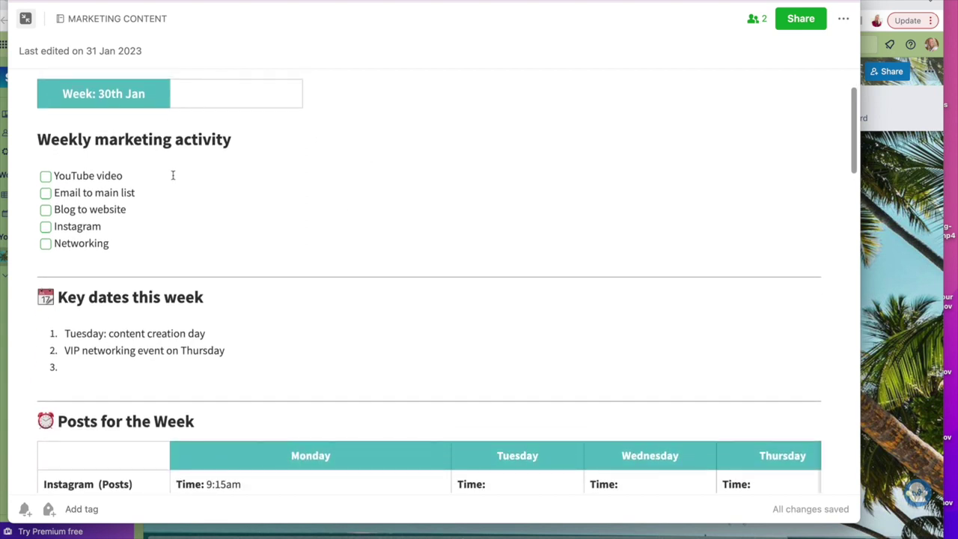
pyautogui.scroll(-3, 243, 236)
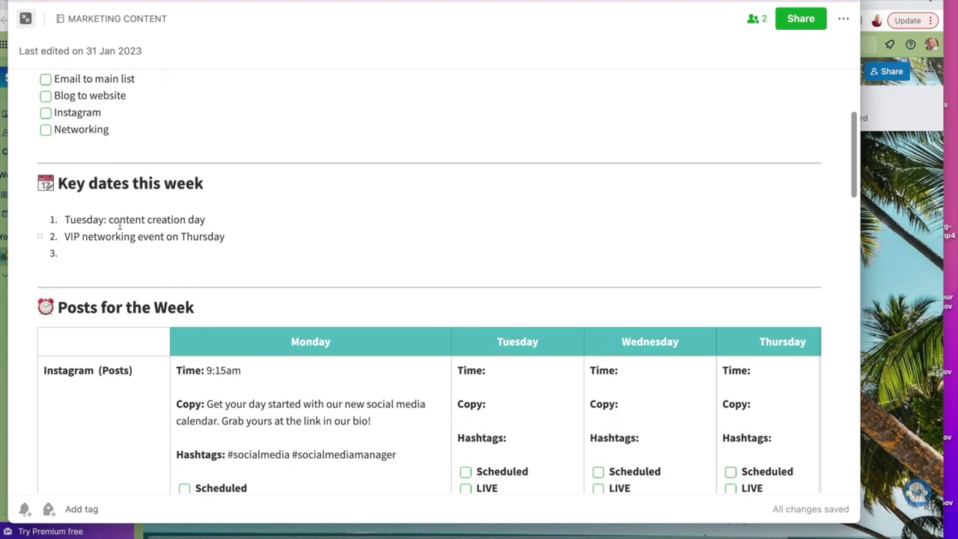
pyautogui.scroll(-10, 274, 228)
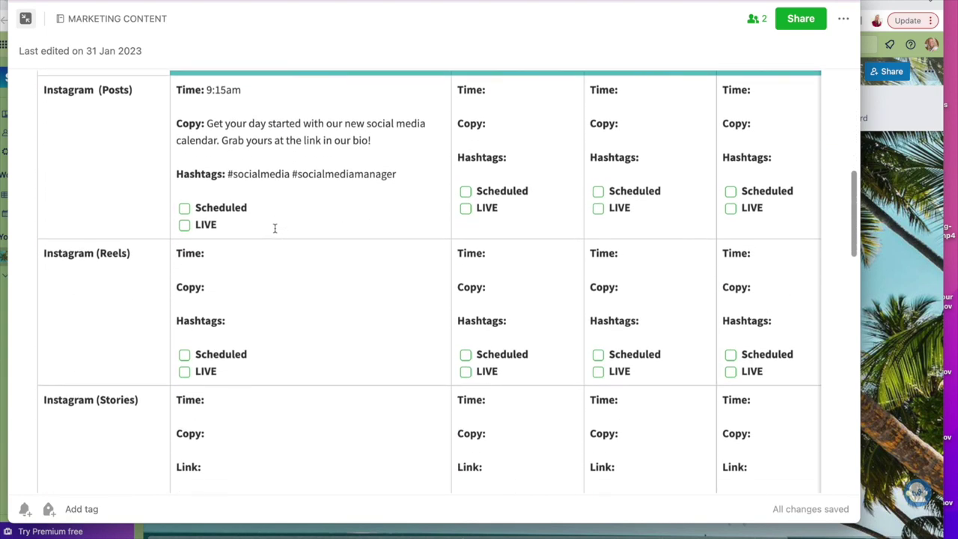
pyautogui.scroll(-8, 274, 228)
pyautogui.scroll(15, 275, 228)
pyautogui.scroll(4, 275, 228)
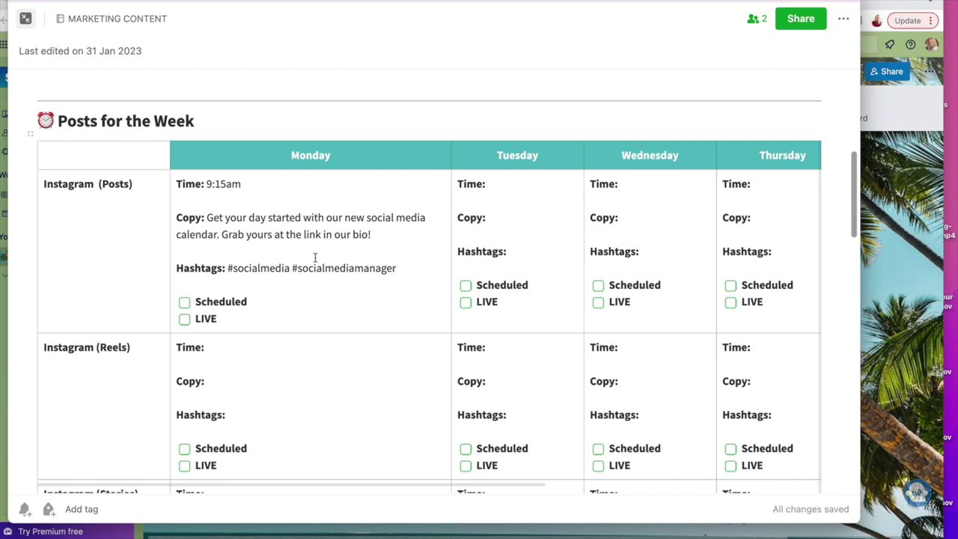
pyautogui.scroll(5, 315, 257)
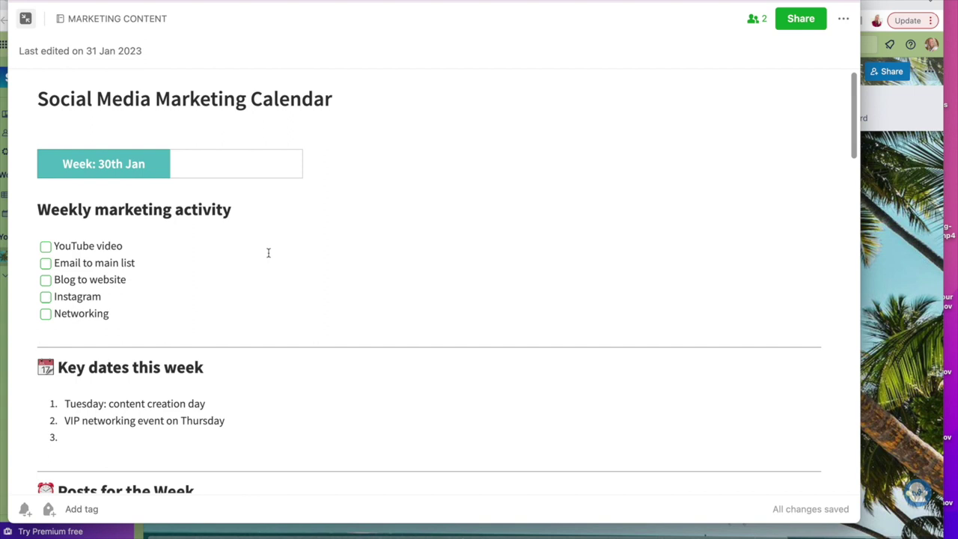
pyautogui.scroll(-5, 211, 278)
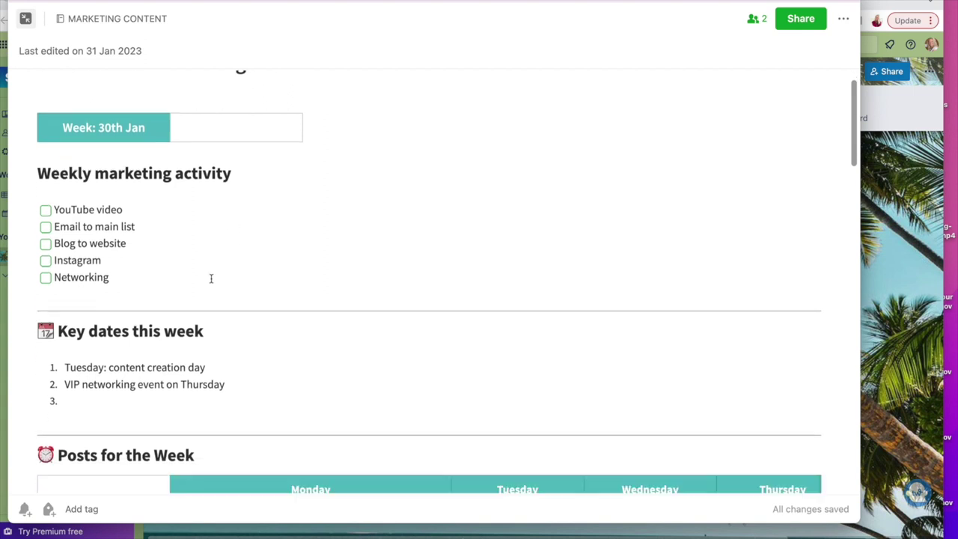
# Step: Delete the Monday Instagram cell's post copy, hashtags and checklist items, including LIVE
pyautogui.moveTo(208, 247); pyautogui.dragTo(281, 324)
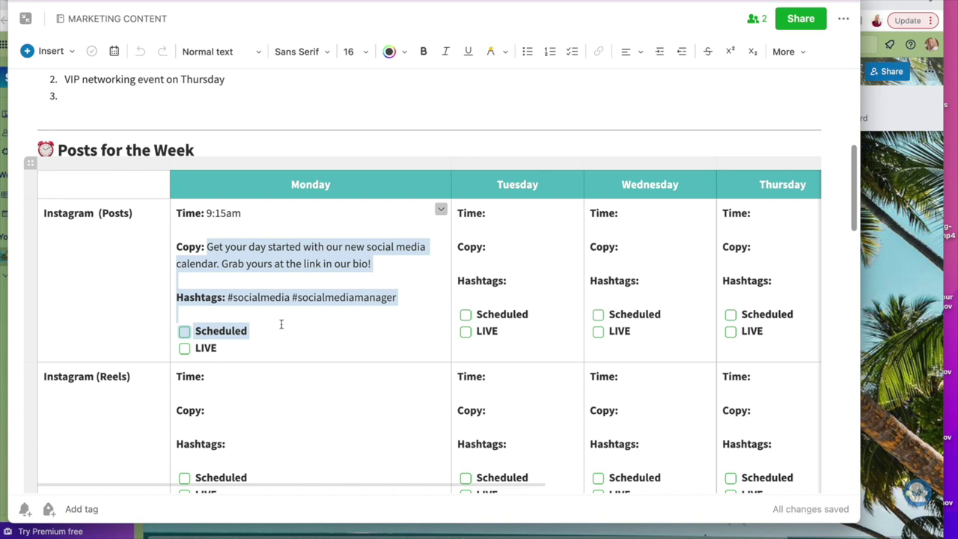
pyautogui.press('BackSpace')
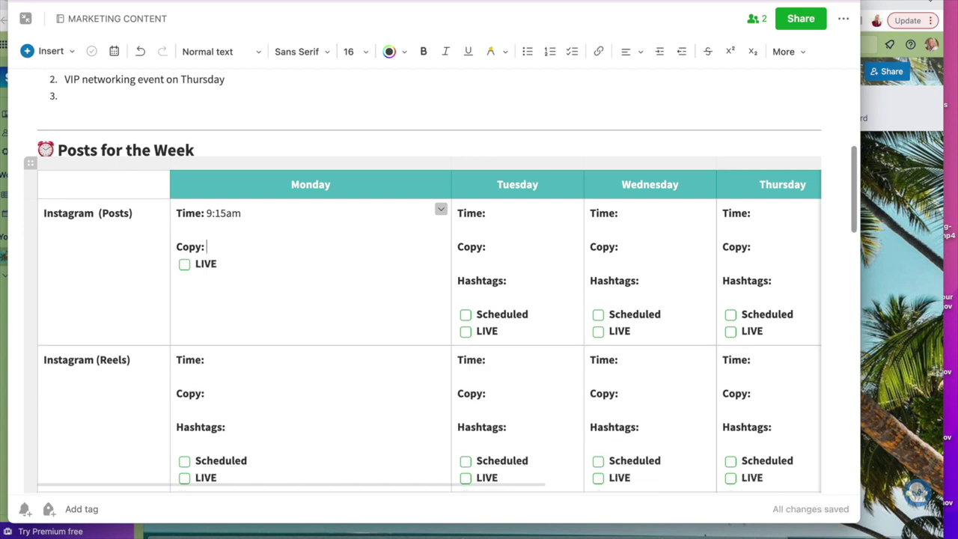
pyautogui.click(238, 270)
pyautogui.hotkey('shift', 'Home')
pyautogui.press('BackSpace')
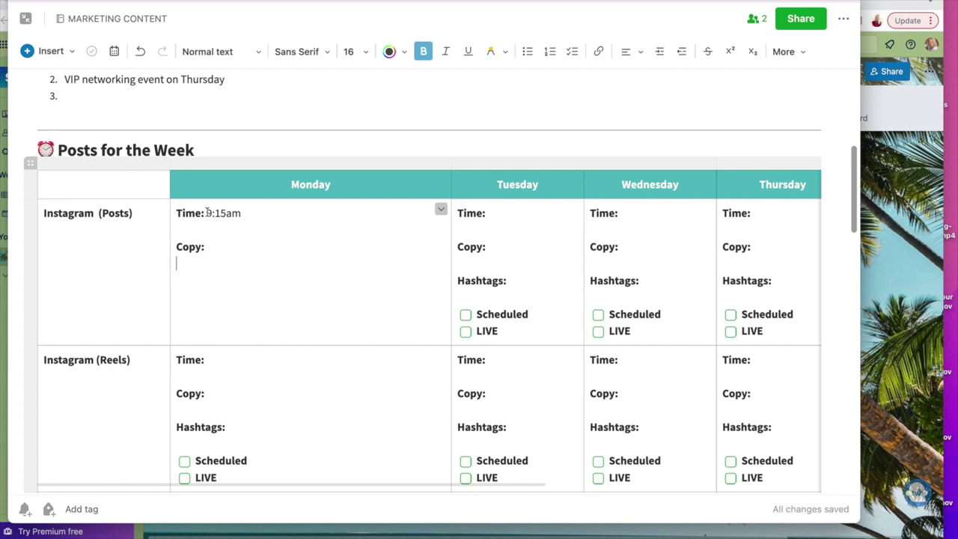
# Step: Change the Monday time from 9:15am to 5pm and give the cell a pink background
pyautogui.moveTo(208, 212); pyautogui.dragTo(303, 211)
pyautogui.write('5pm')
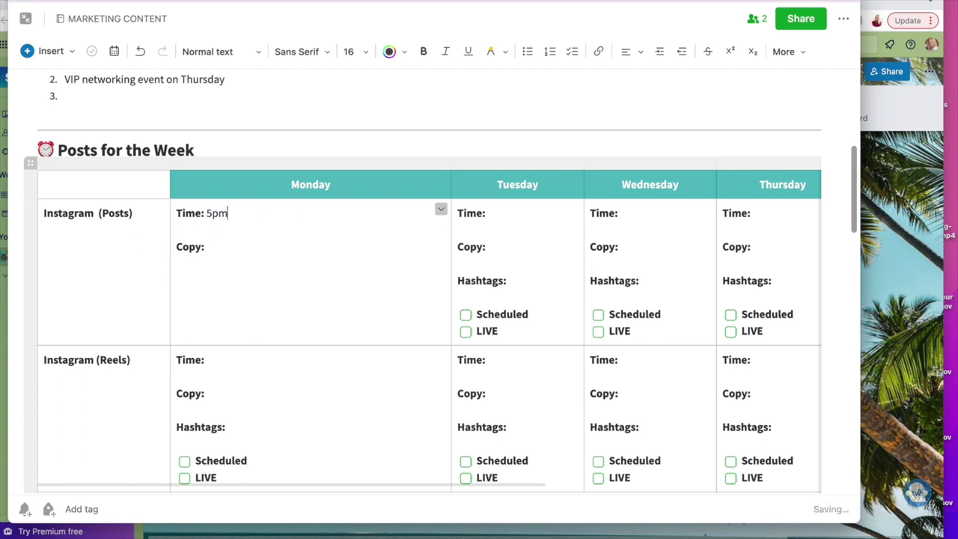
pyautogui.click(337, 282)
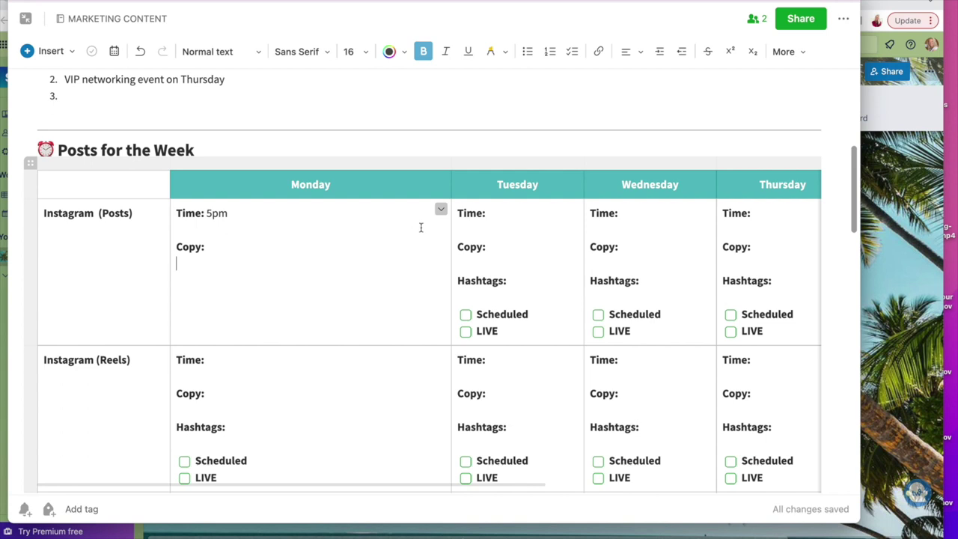
pyautogui.click(441, 210)
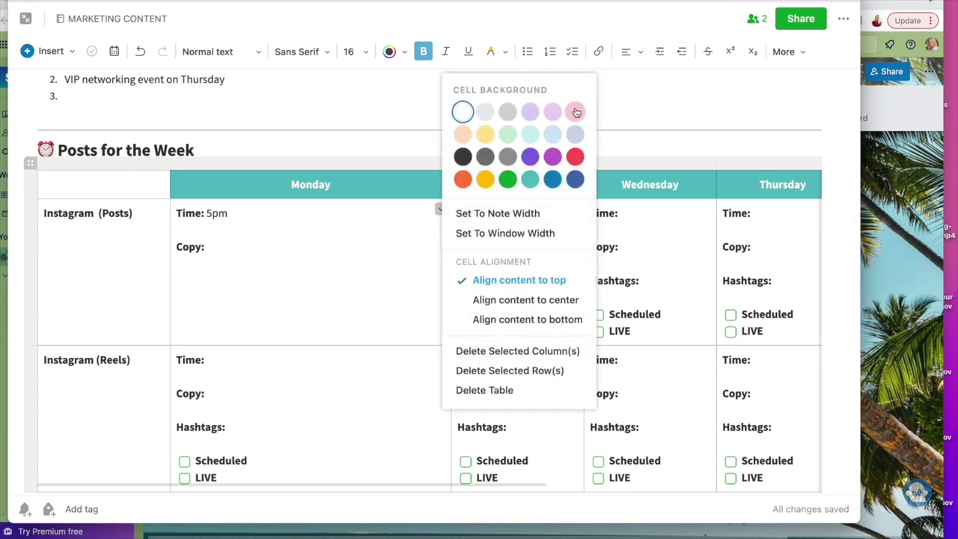
pyautogui.click(576, 112)
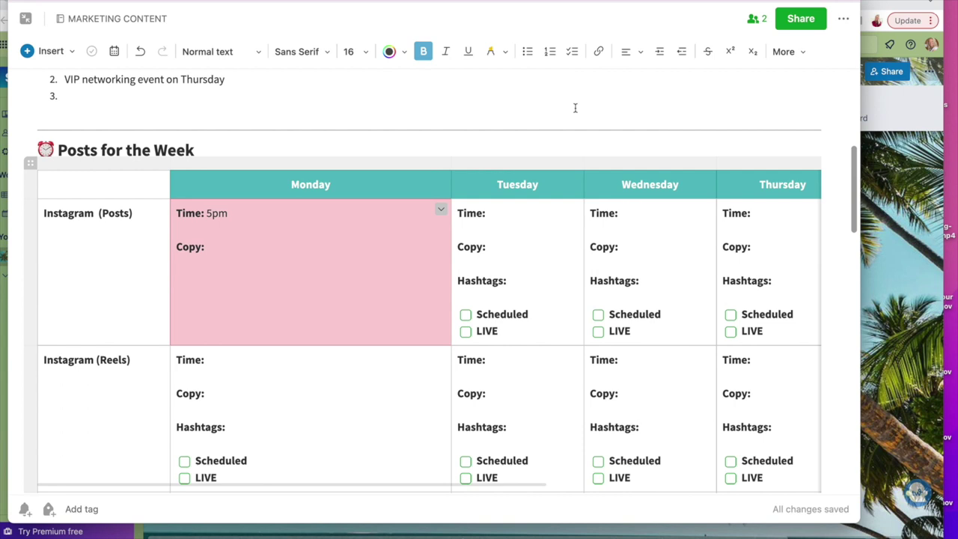